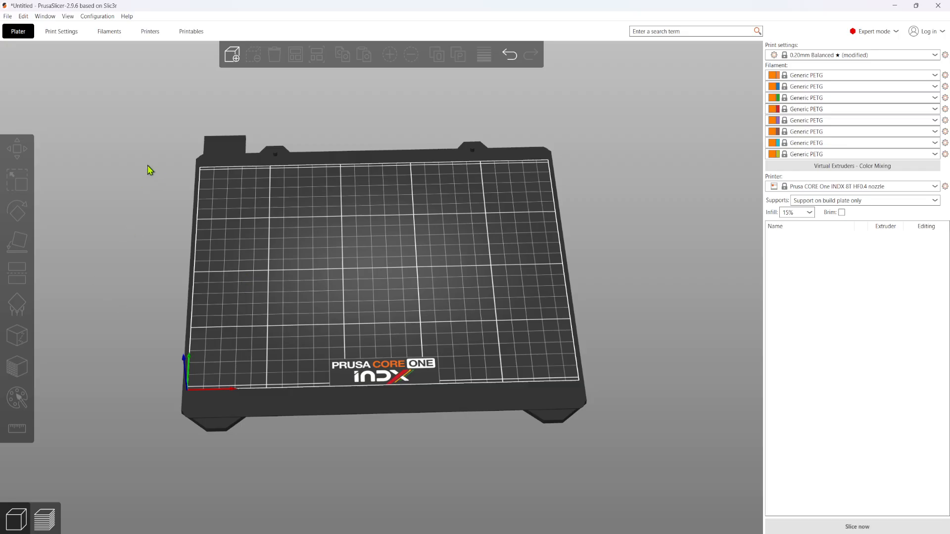
- Import the lid_embossed_logo_skip-bo STL model onto the build plate
click(8, 15)
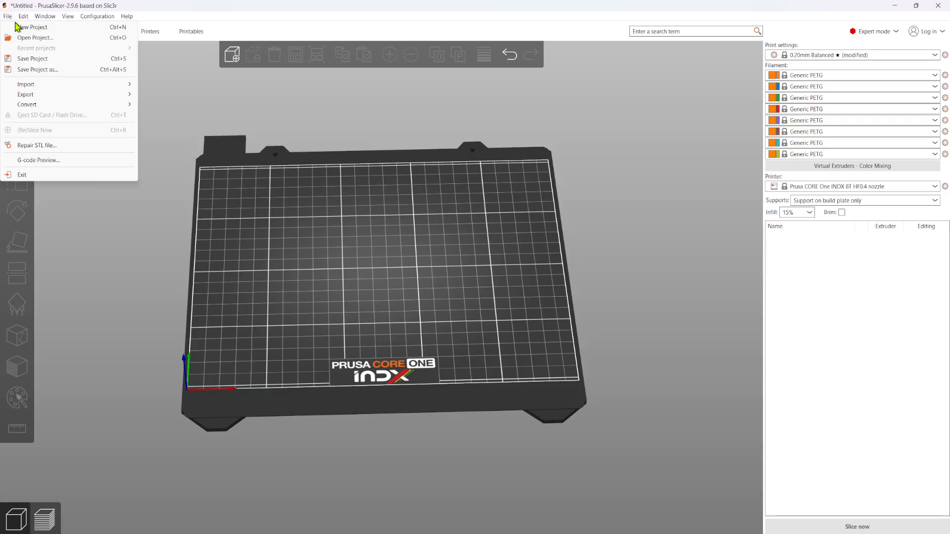
mouse_move(110, 87)
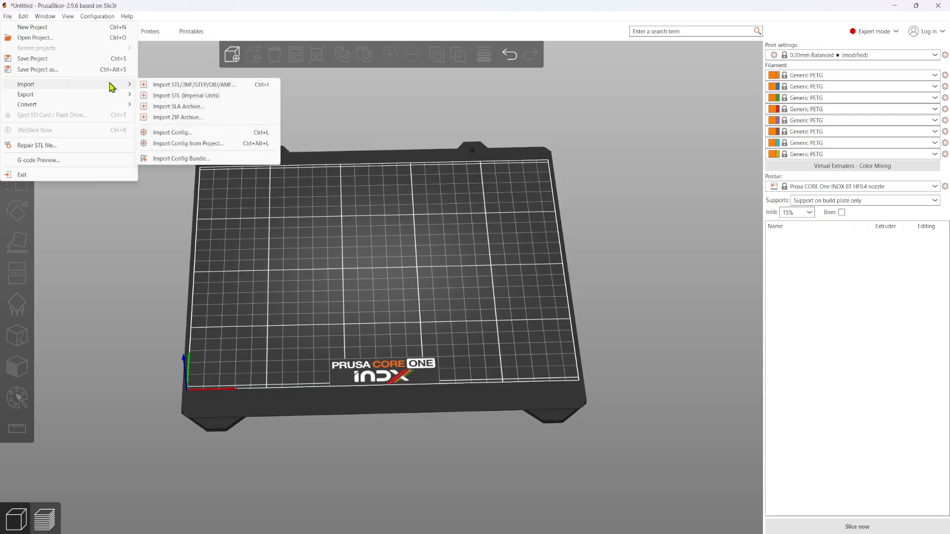
click(220, 88)
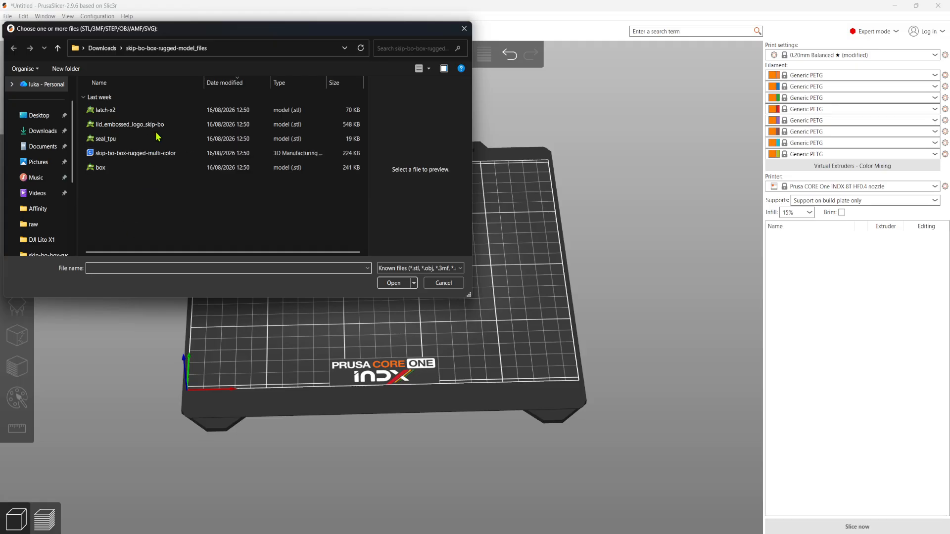
click(149, 124)
click(393, 283)
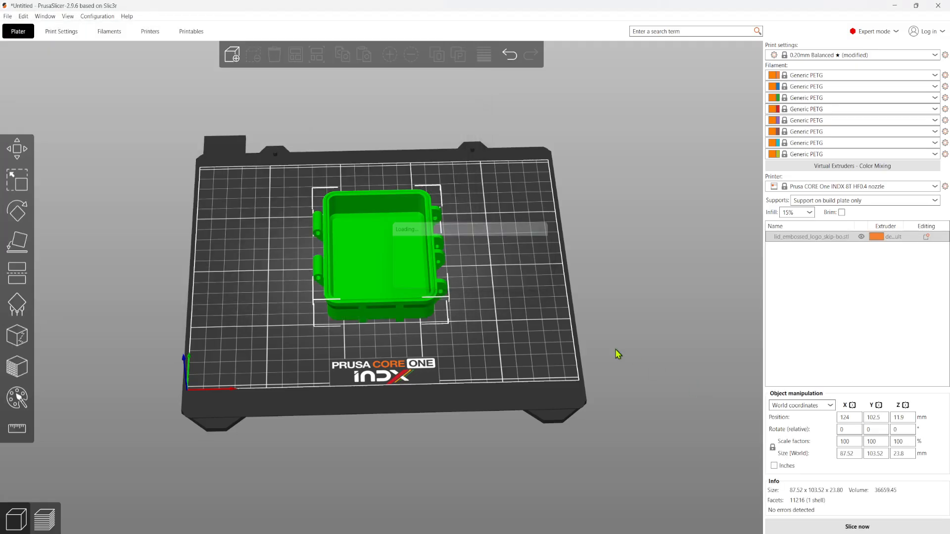
- Start a planar Cut on the imported lid and view the cut plane from the front
middle_drag(541, 345, 572, 342)
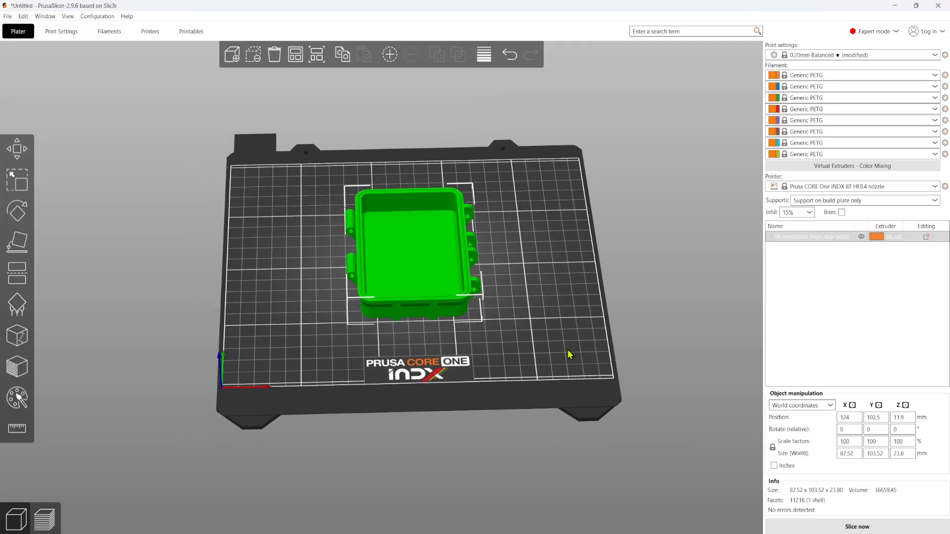
drag(569, 354, 572, 352)
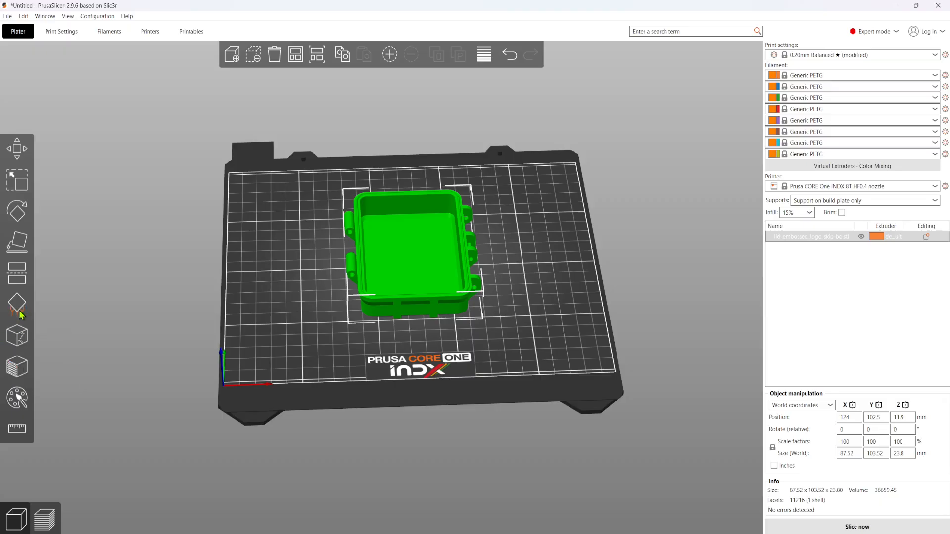
click(17, 276)
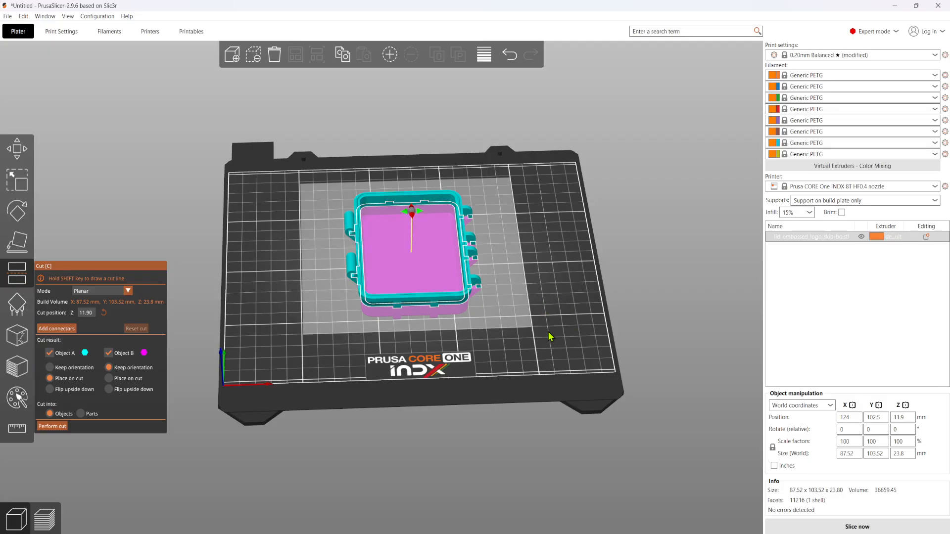
right_drag(527, 344, 530, 356)
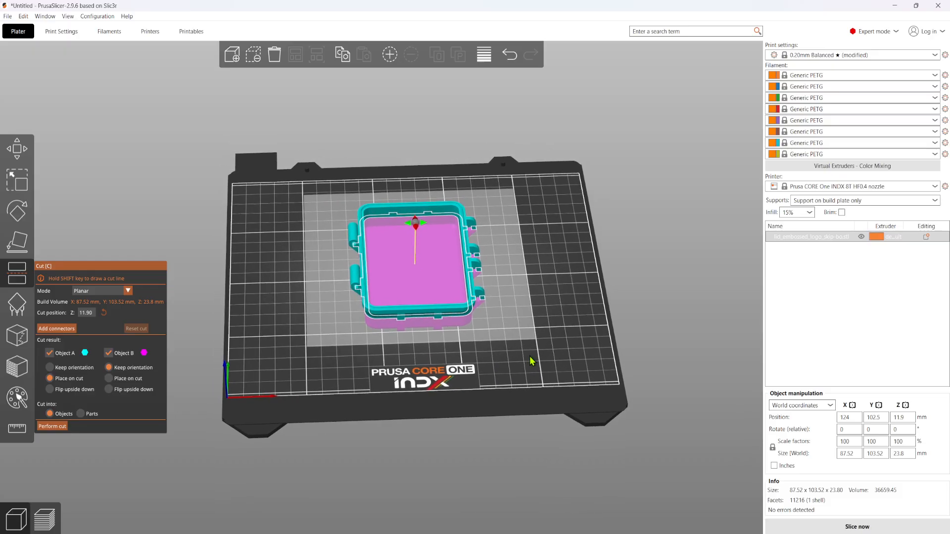
drag(495, 366, 449, 350)
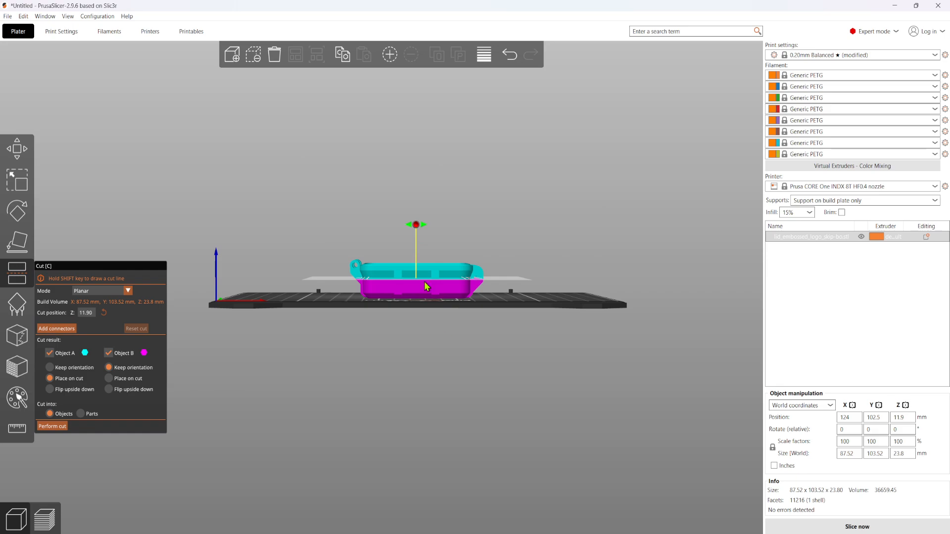
- Raise the planar cut plane to about Z 30.85 mm and rotate it about the X axis by about 43.3°
drag(417, 227, 413, 249)
middle_drag(404, 275, 409, 300)
scroll(410, 300, down, 1)
right_drag(425, 309, 428, 315)
drag(427, 315, 429, 274)
drag(657, 283, 669, 317)
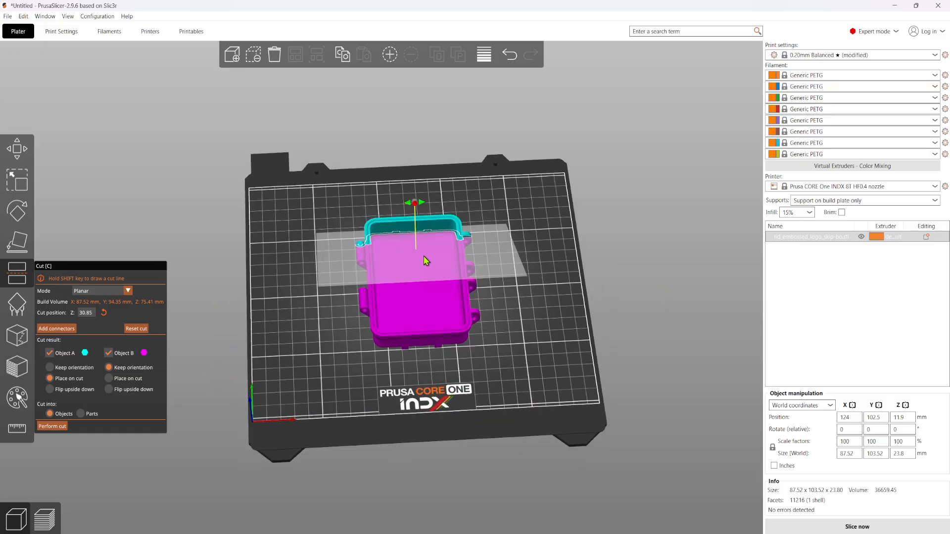
drag(415, 214, 418, 239)
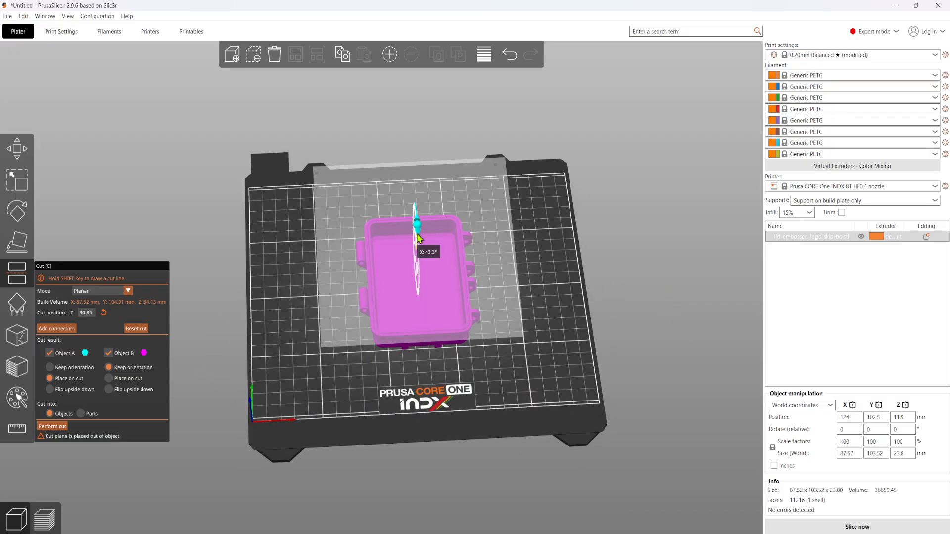
- Lower the cut plane to about Z 20.60 mm and tilt it to the side across the lid
drag(428, 284, 439, 324)
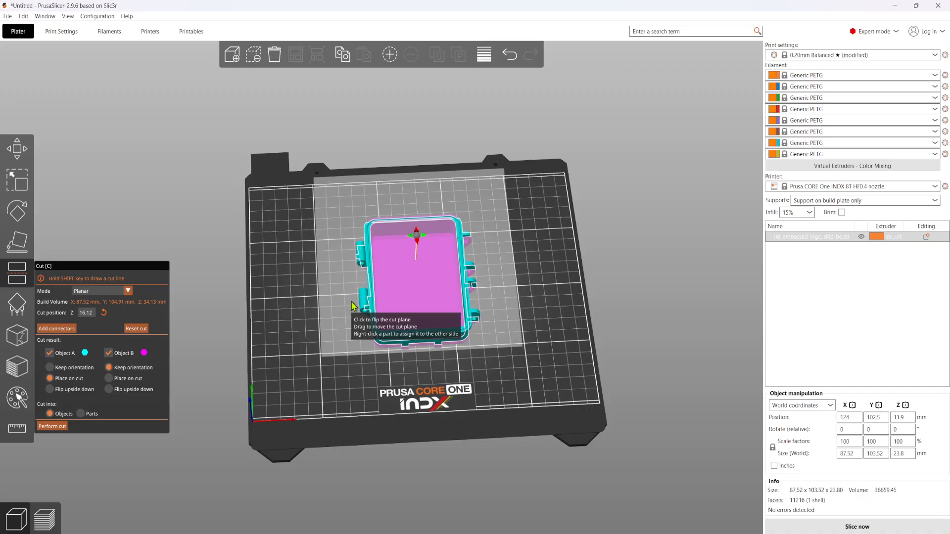
drag(545, 501, 490, 445)
mouse_move(507, 262)
mouse_down()
mouse_move(507, 272)
mouse_move(510, 260)
mouse_up()
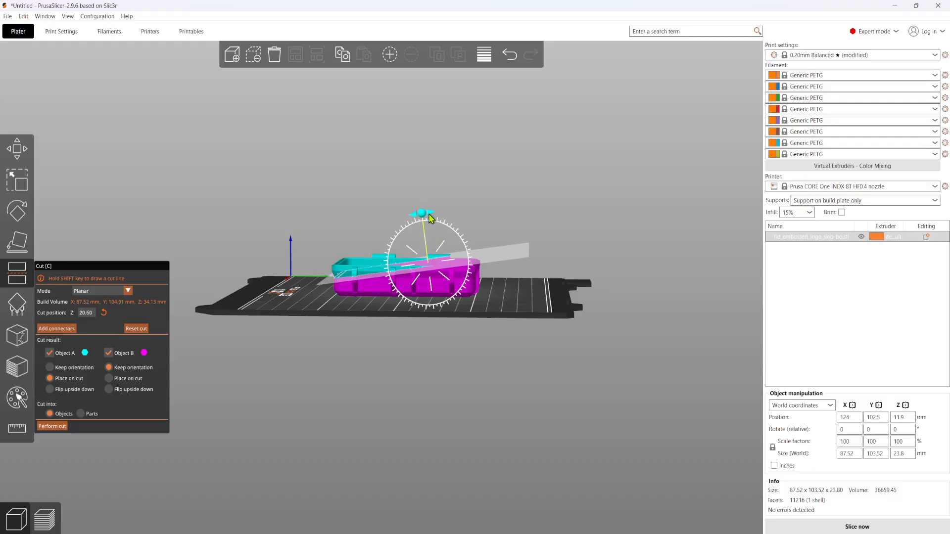
drag(424, 212, 440, 182)
mouse_move(434, 221)
mouse_down()
mouse_move(434, 232)
mouse_move(434, 219)
mouse_up()
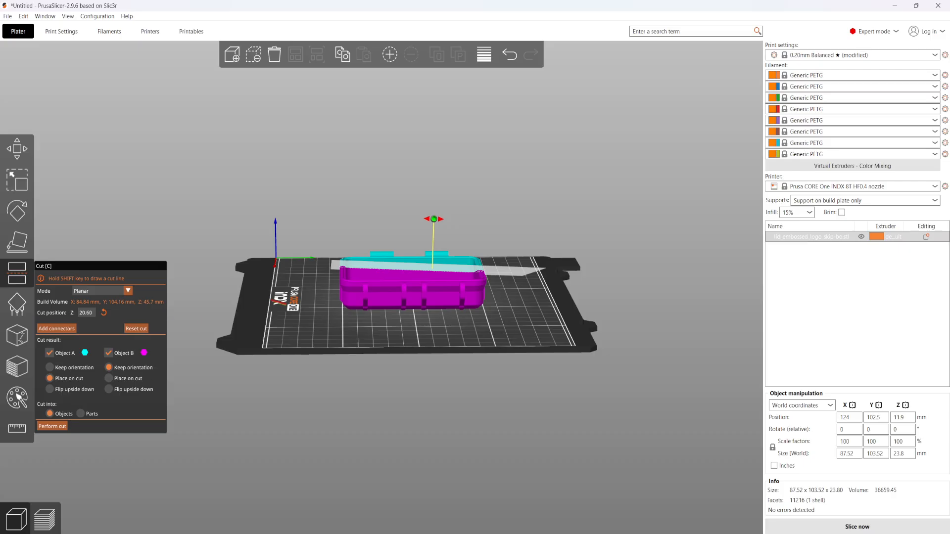
- Switch the cut mode to Dovetail and try flipping the cut plane over and back
click(128, 292)
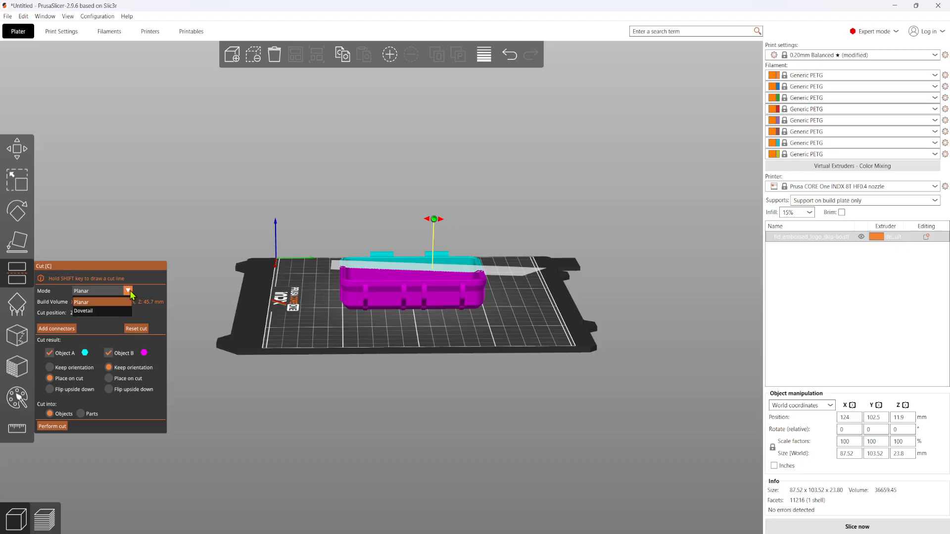
click(117, 312)
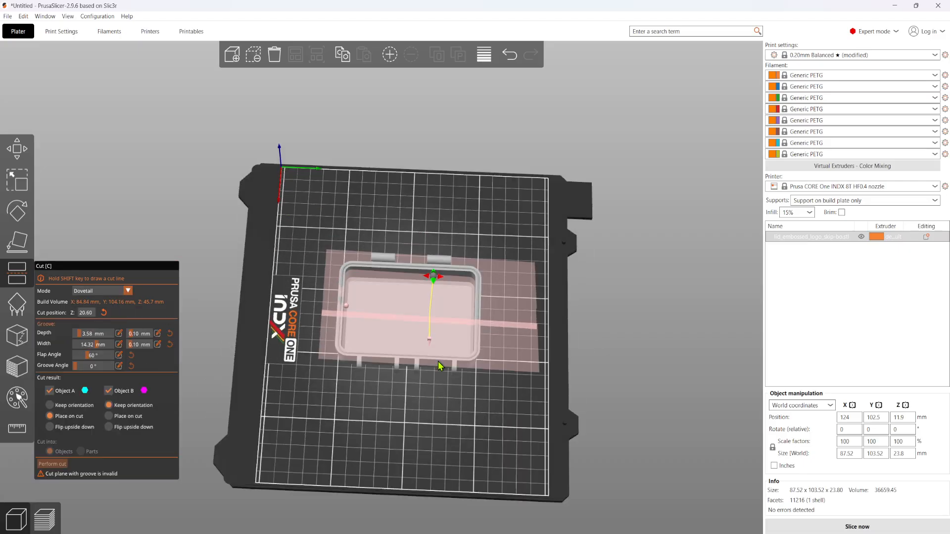
click(479, 270)
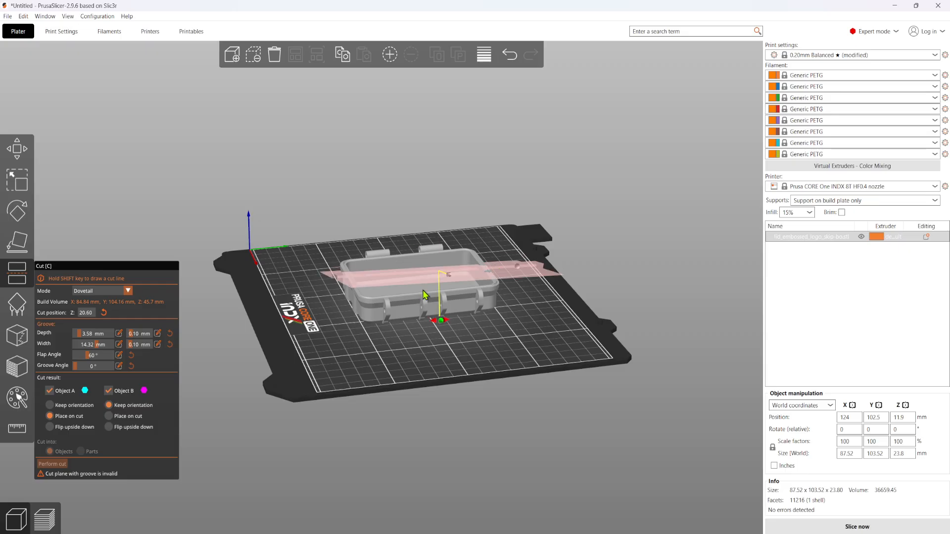
click(430, 280)
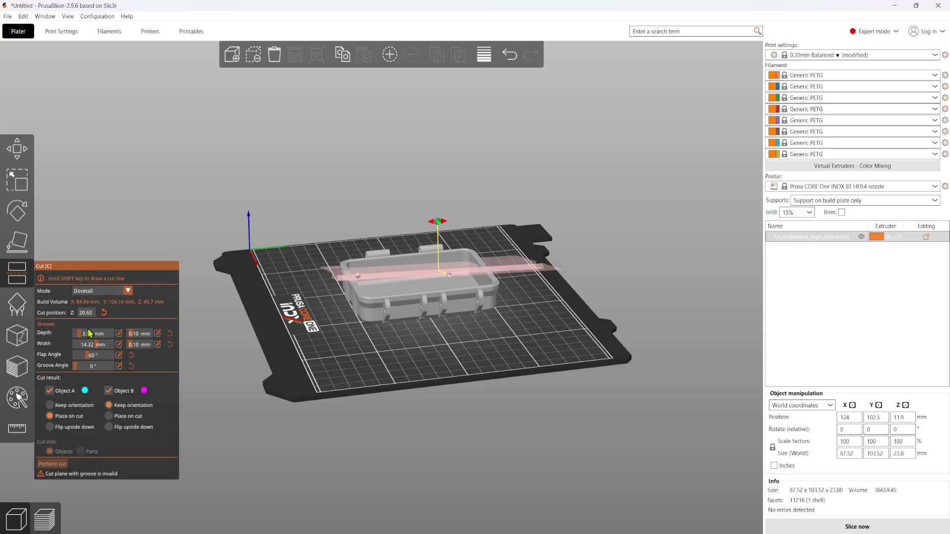
- Set the groove depth to 5.39 mm, width to 14.17 mm, their tolerances to 0.08 and 0.00 mm, flap angle to 64° and groove angle to 1°
drag(89, 333, 78, 366)
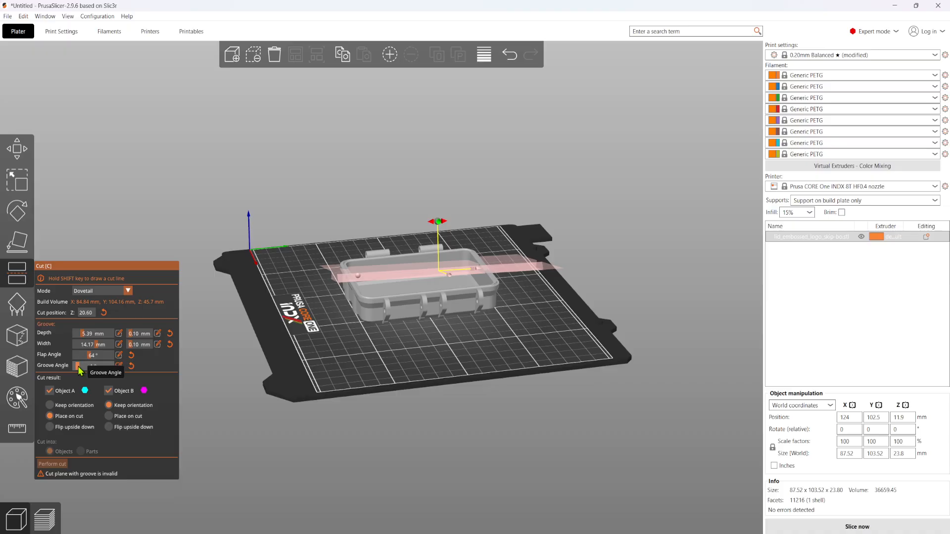
drag(131, 335, 130, 336)
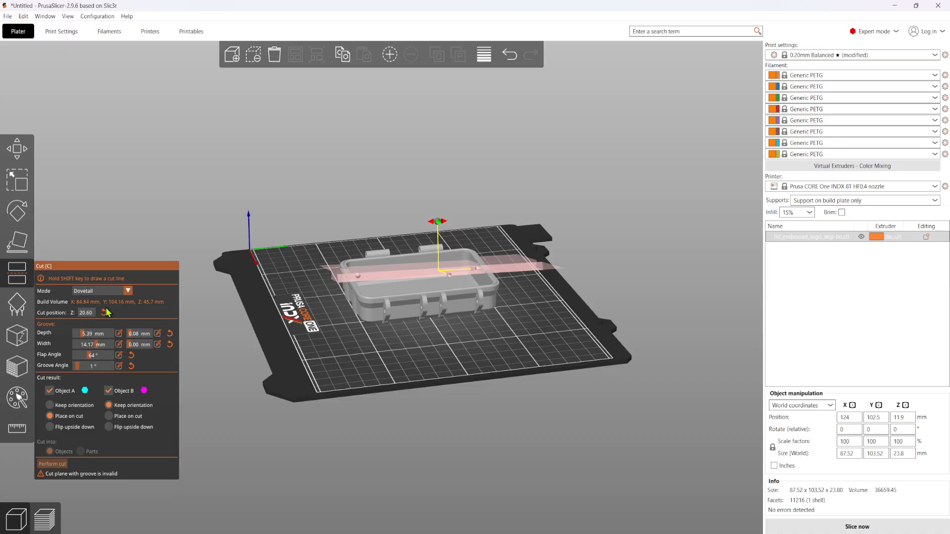
- Reset the cut plane's position and tilt, and set its Z position to 10 mm after trying other heights
click(103, 313)
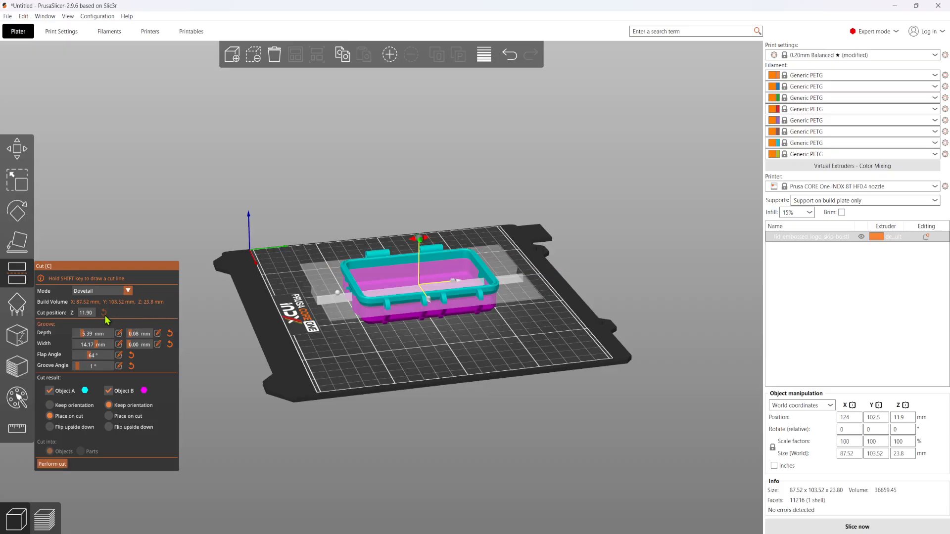
mouse_move(307, 375)
right_down()
mouse_move(343, 374)
mouse_move(298, 372)
right_up()
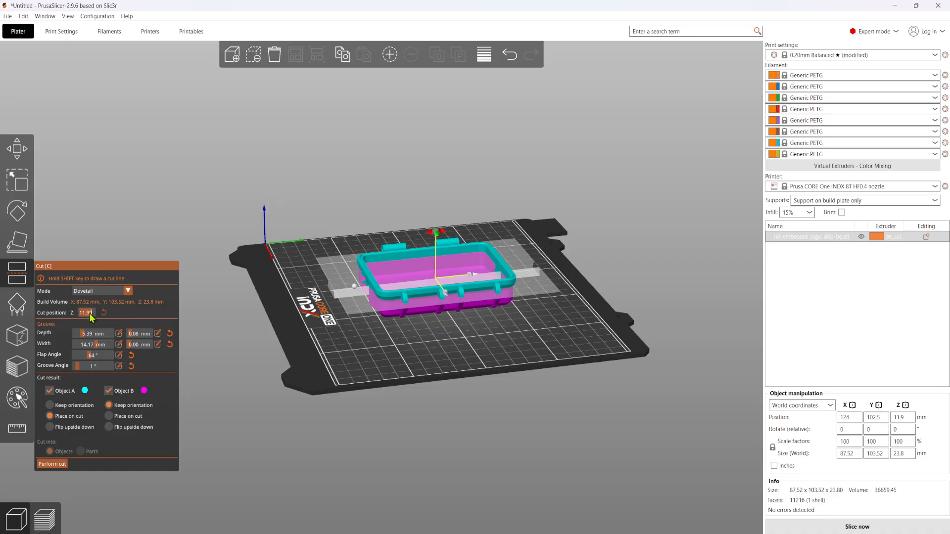
text(10)
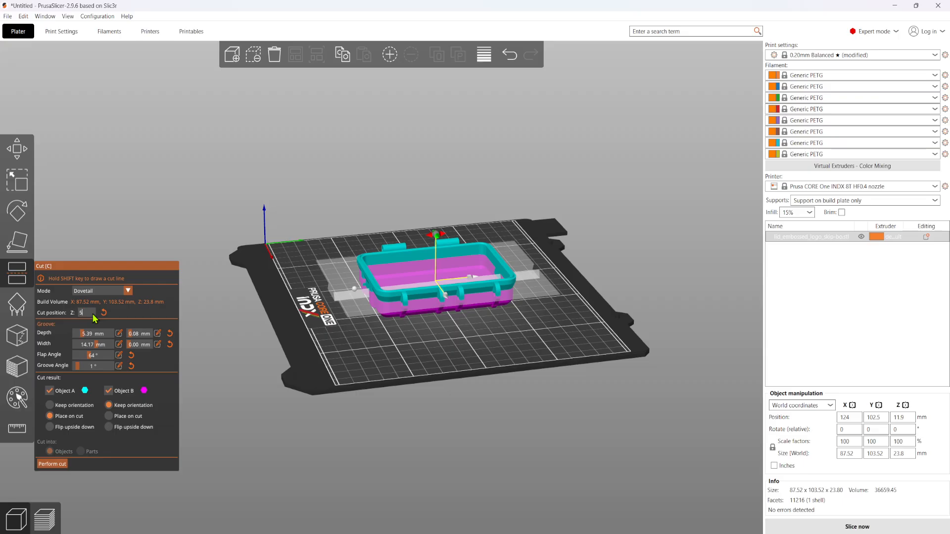
text(0)
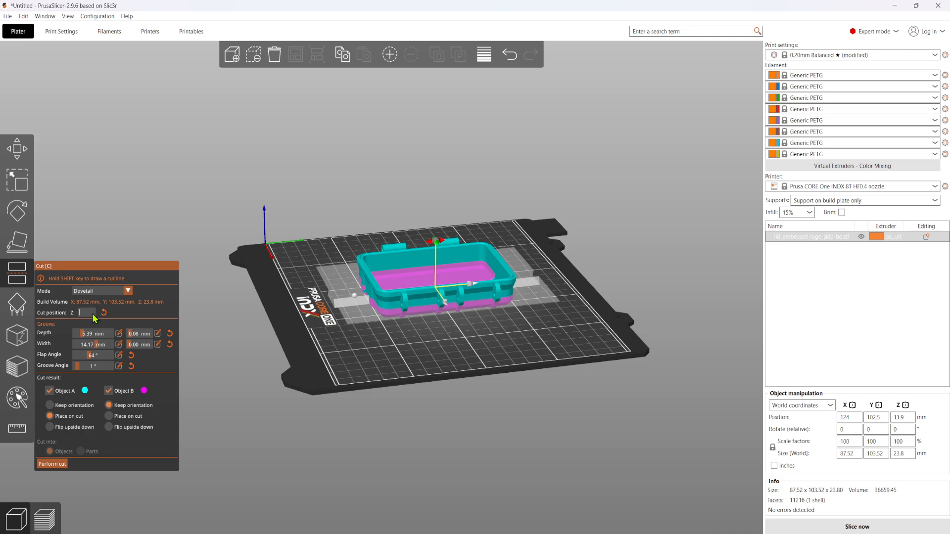
text(12)
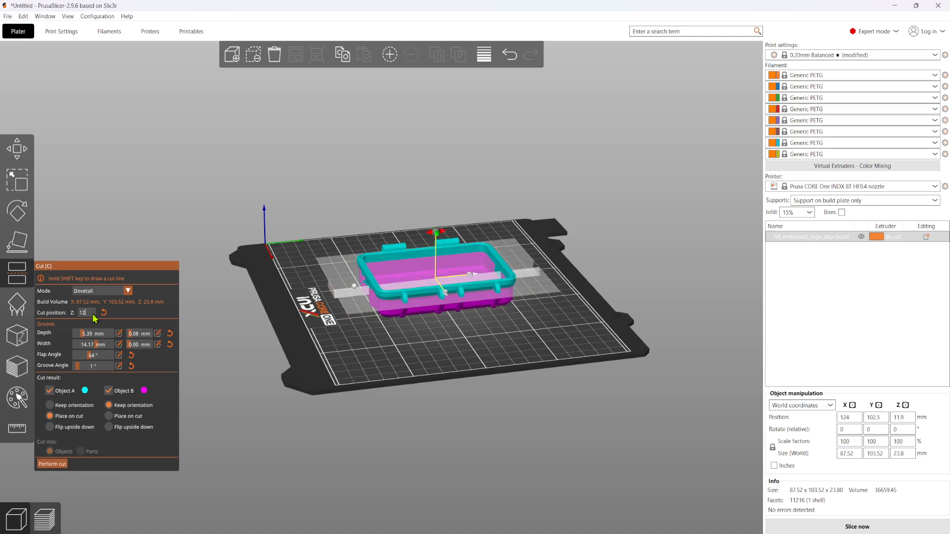
key(BackSpace)
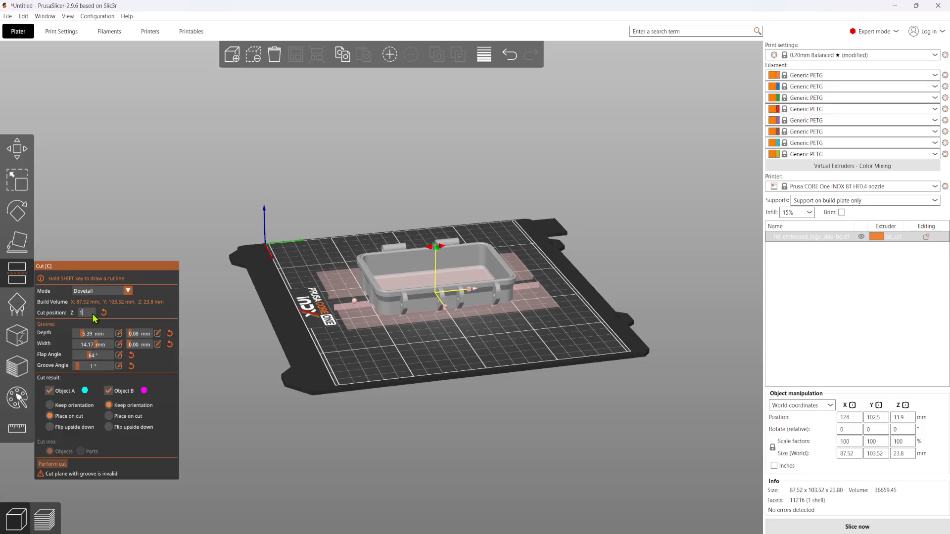
text(0)
- Perform the dovetail cut, accept the Windows repair of the cut errors, and inspect both lid parts
drag(313, 442, 346, 431)
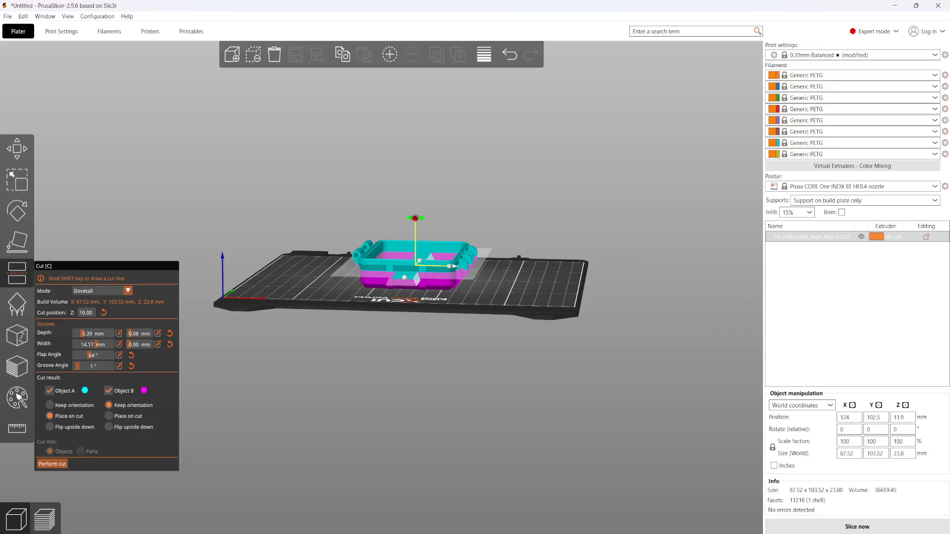
click(55, 463)
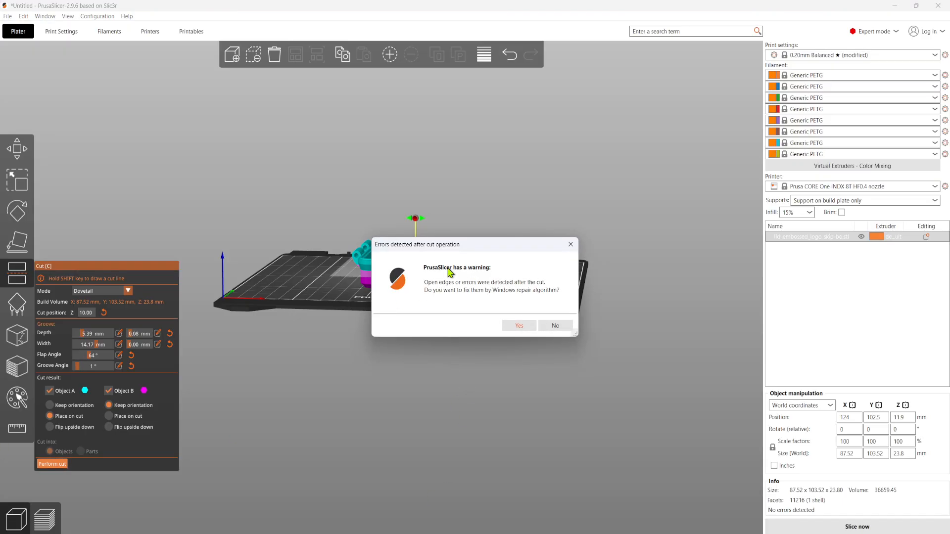
drag(462, 251, 450, 261)
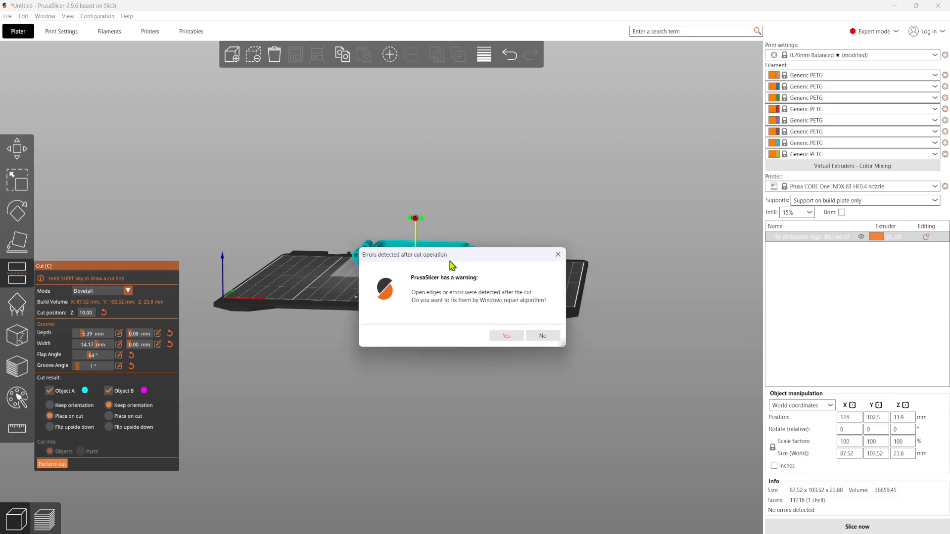
click(504, 336)
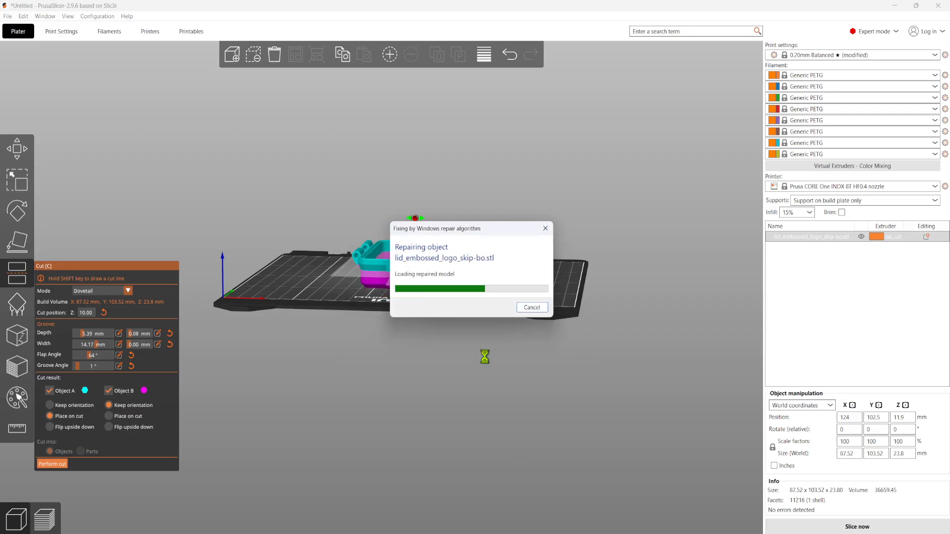
click(545, 334)
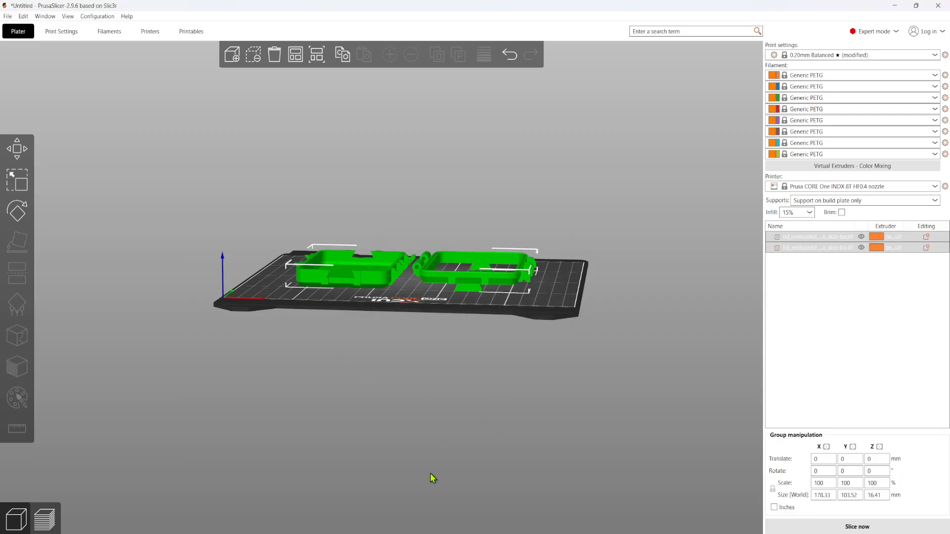
drag(443, 345, 494, 384)
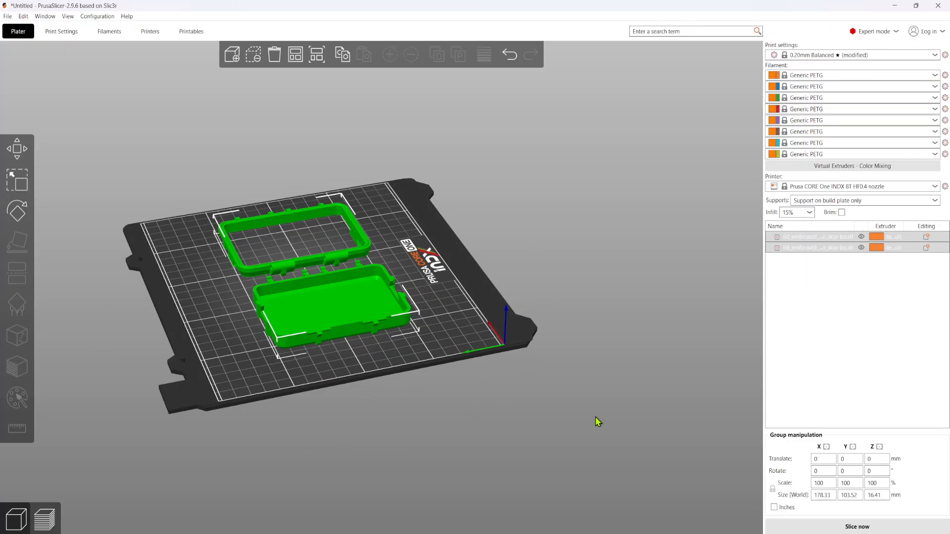